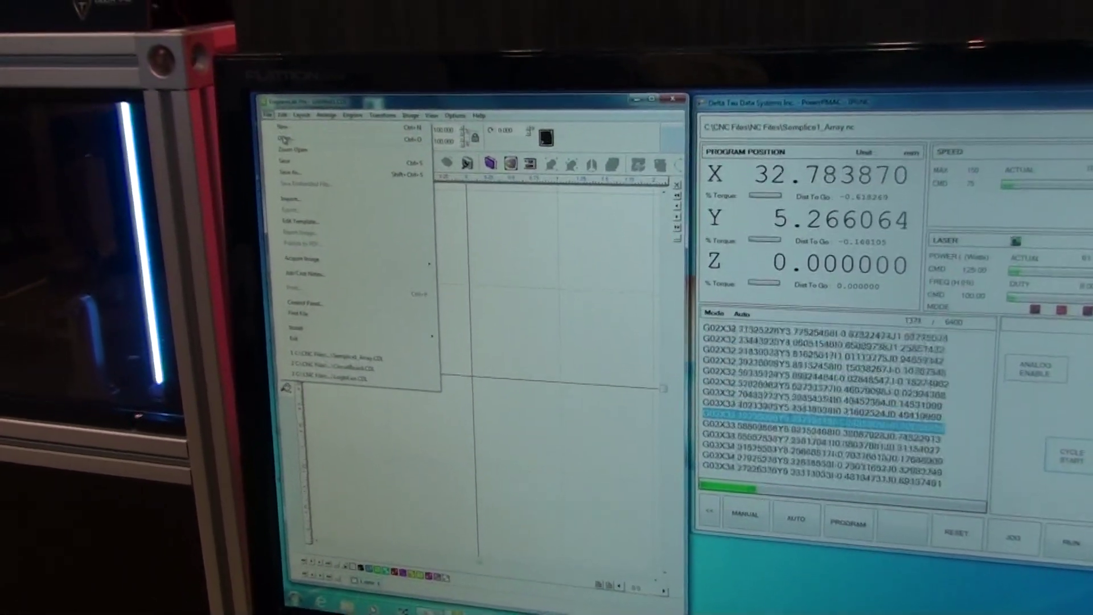
- Open the saved 4x4 clover array CDL drawing with File > Open
click(260, 101)
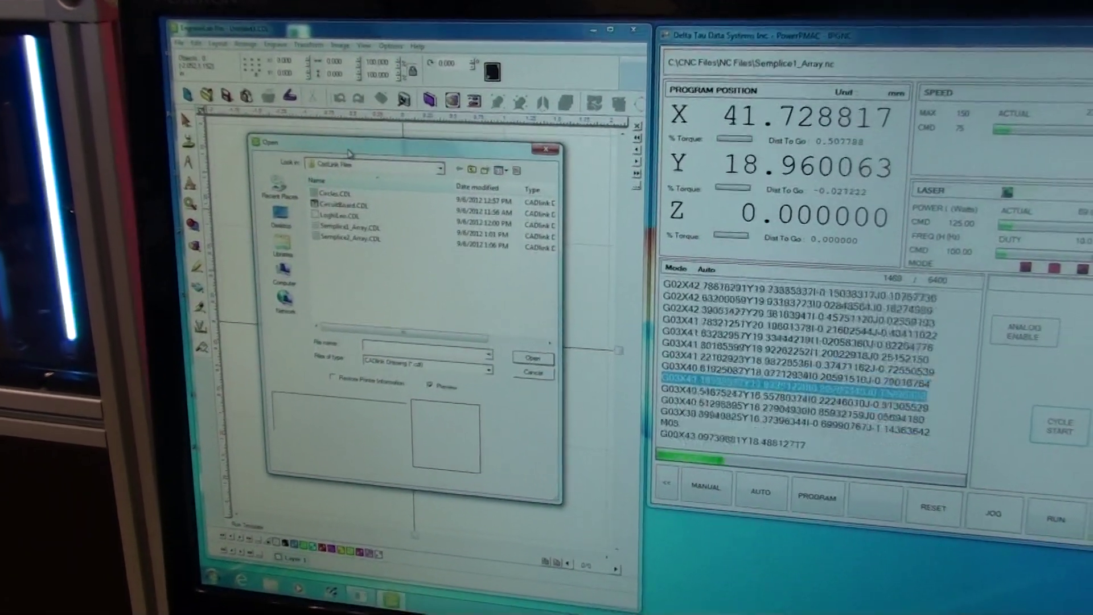
double_click(373, 221)
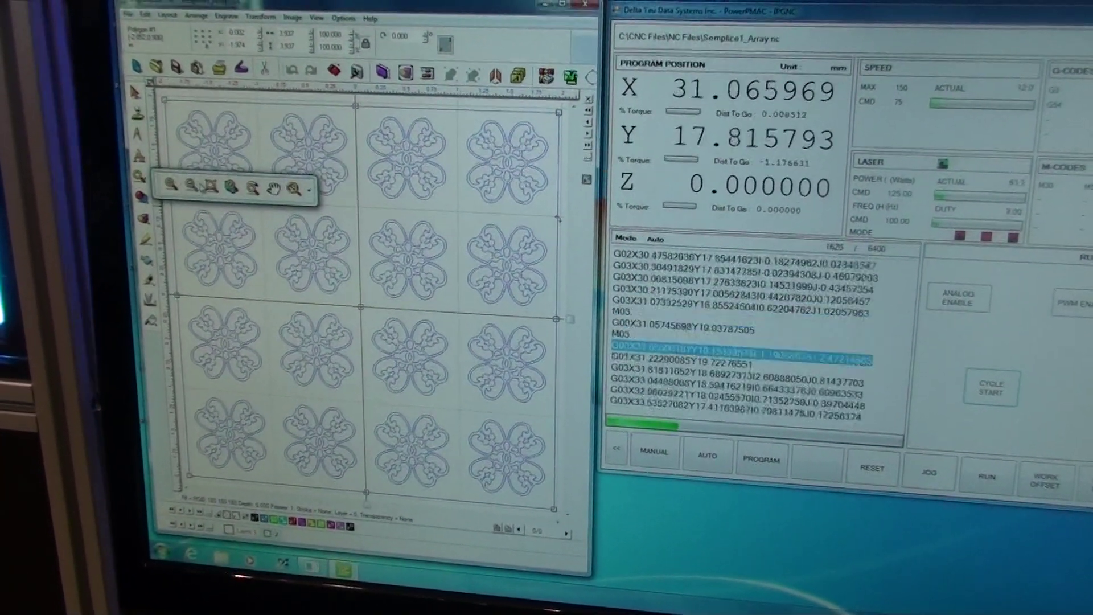
- Zoom out with the Zoom flyout so the whole 4x4 clover array shows
click(191, 187)
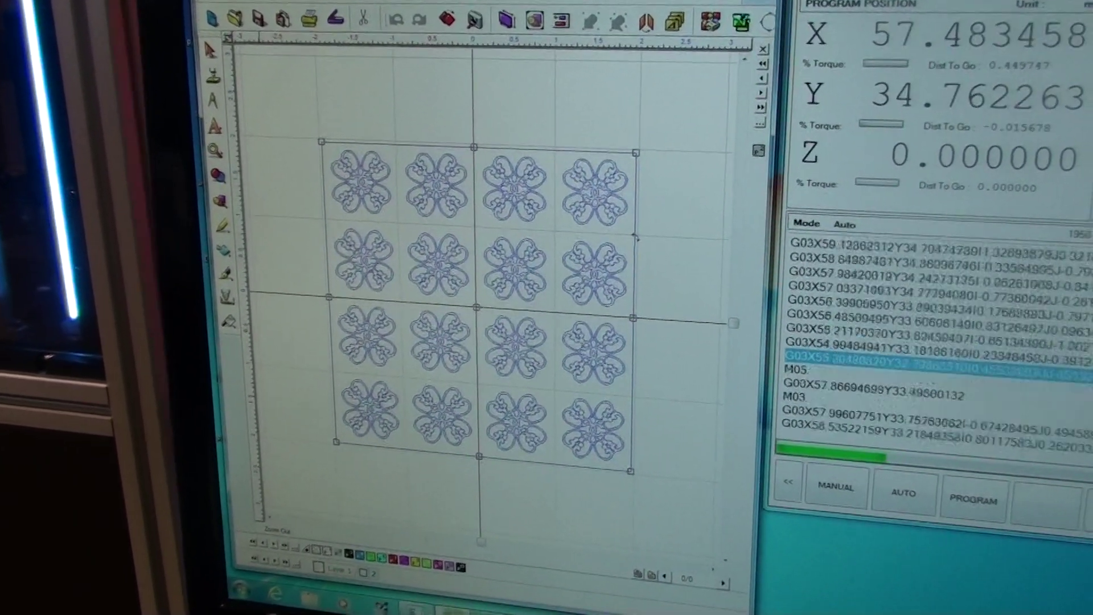
- Engrave the clover array to an NC (*.nc) file saved in Documents
click(350, 1)
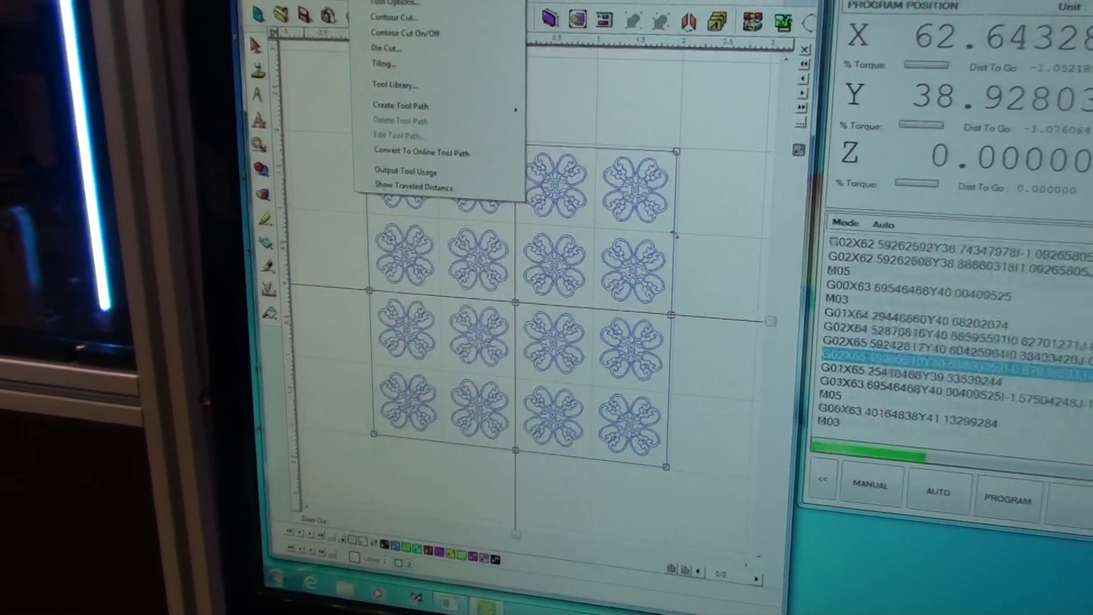
click(382, 15)
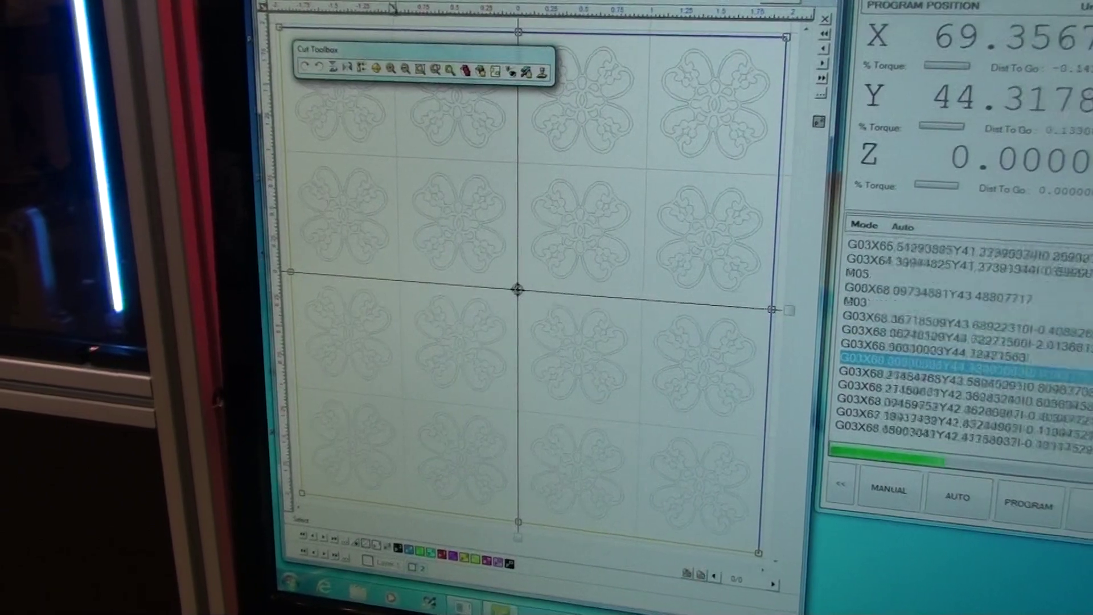
click(537, 73)
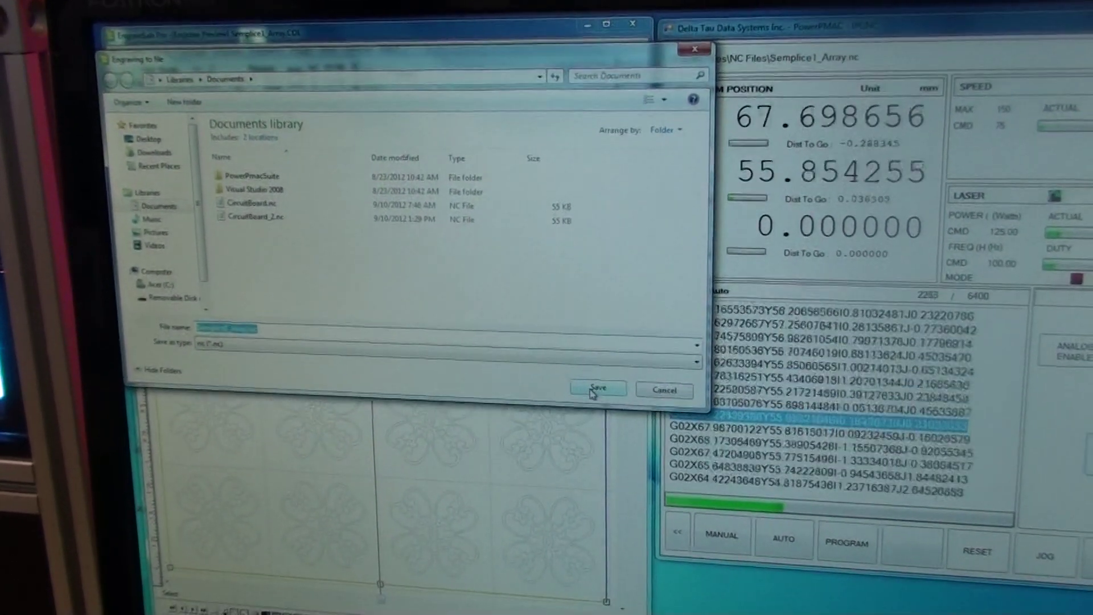
click(590, 429)
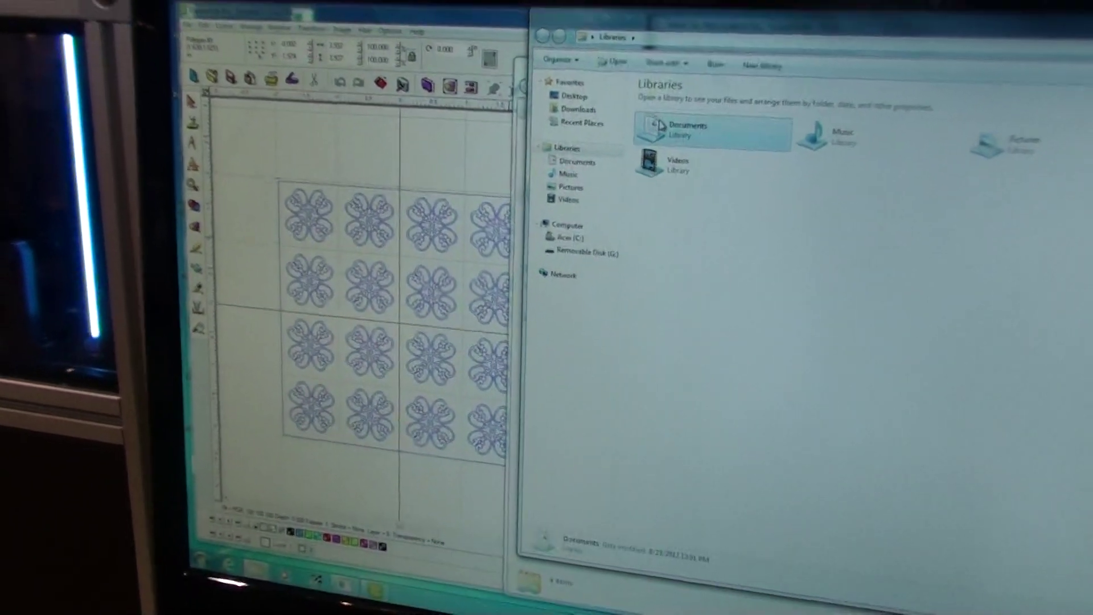
- Open Semplice1_Array.nc from Documents in Notepad, then bring up the laser control window
double_click(845, 127)
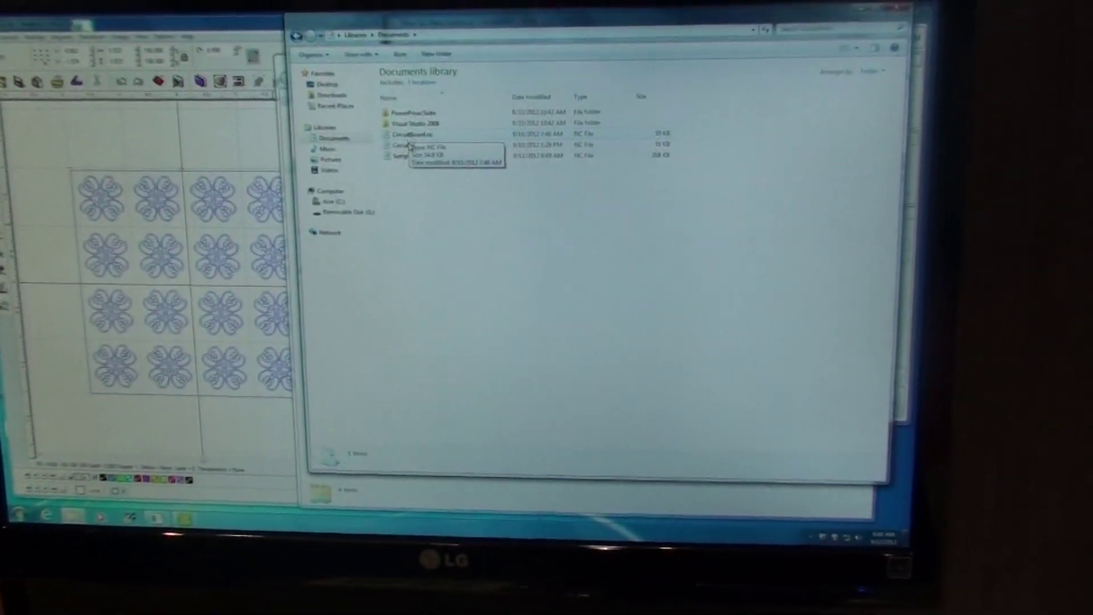
double_click(411, 147)
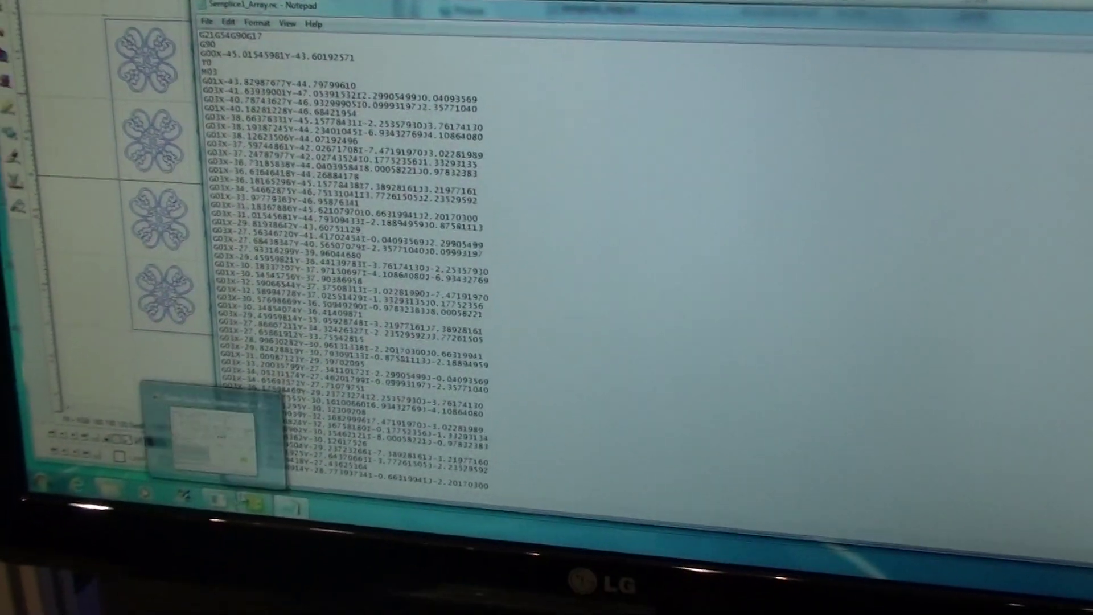
click(214, 435)
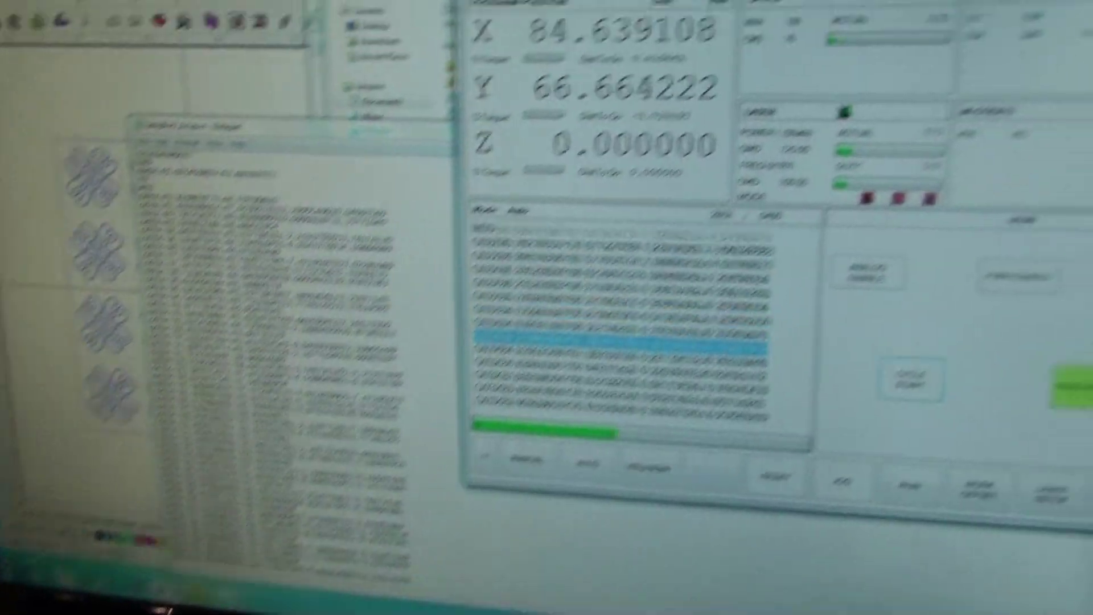